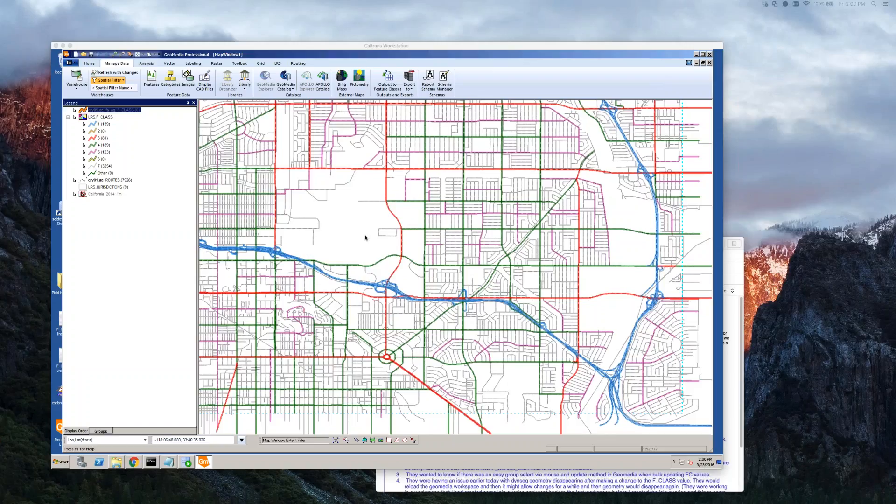
# Try to select short vertical local street segments in the residential block north of the blue freeway.
pyautogui.click(343, 212)
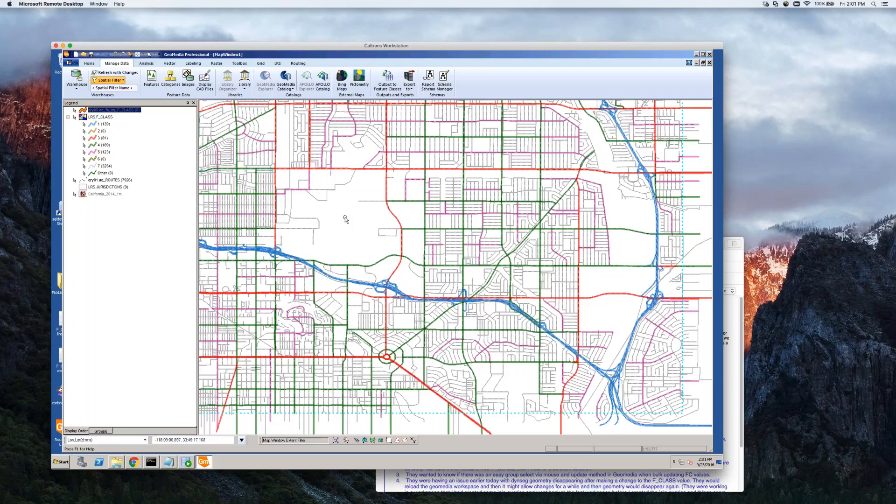
pyautogui.click(386, 190)
pyautogui.click(360, 193)
pyautogui.scroll(1, 445, 207)
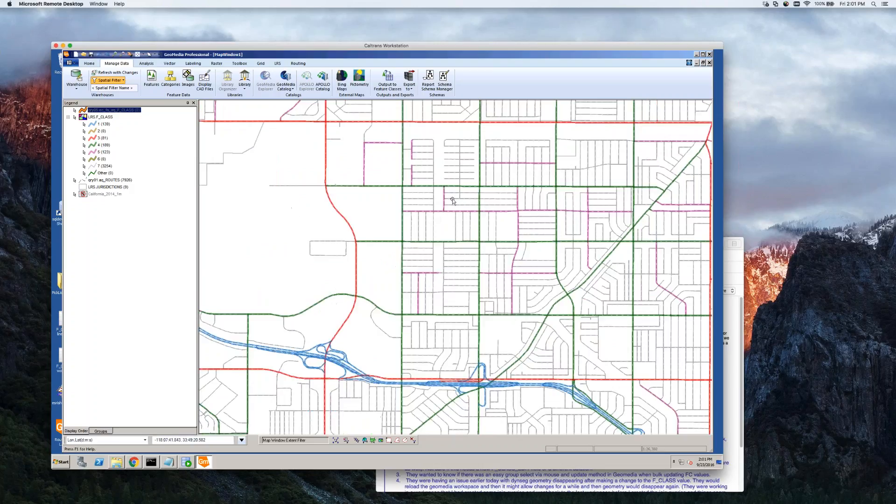
pyautogui.scroll(1, 462, 199)
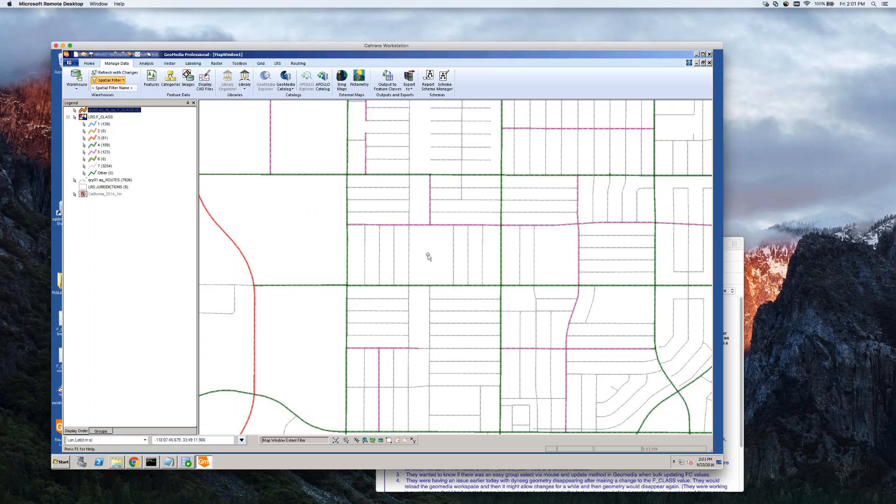
pyautogui.click(394, 247)
pyautogui.click(379, 249)
pyautogui.click(365, 259)
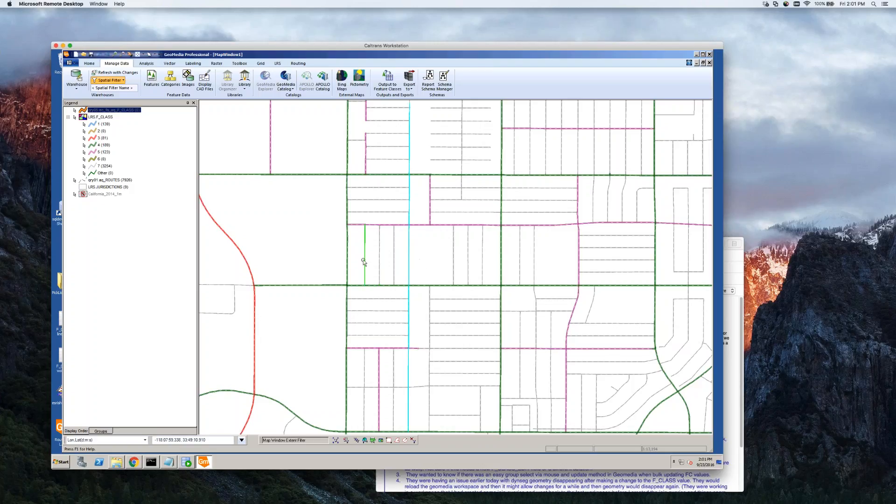
pyautogui.click(380, 258)
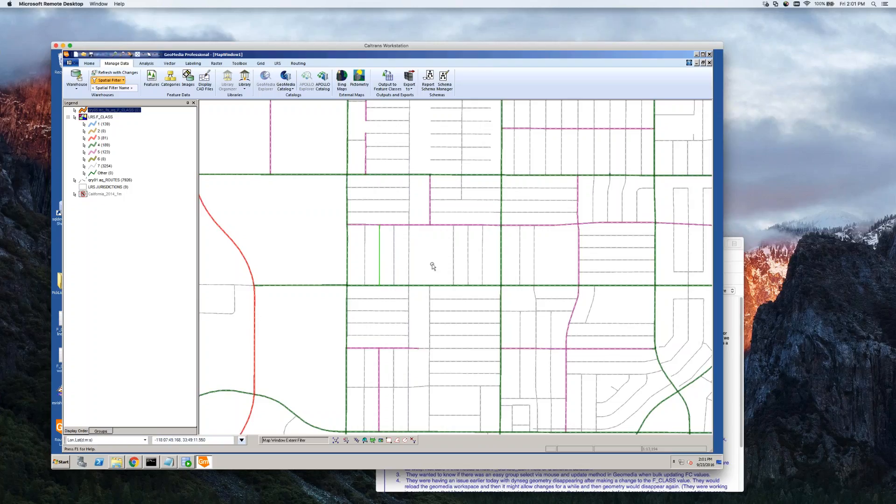
# Make the qry01 aq_ROUTES legend entry non-locatable.
pyautogui.rightClick(104, 181)
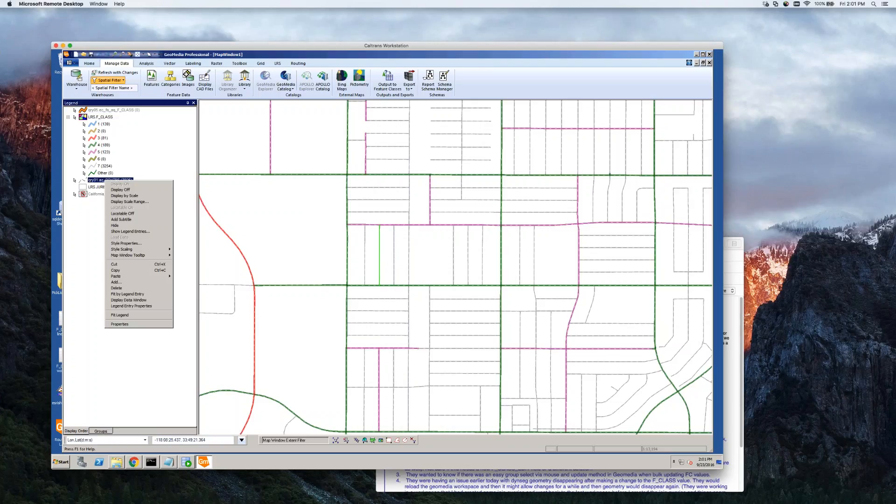
pyautogui.click(141, 214)
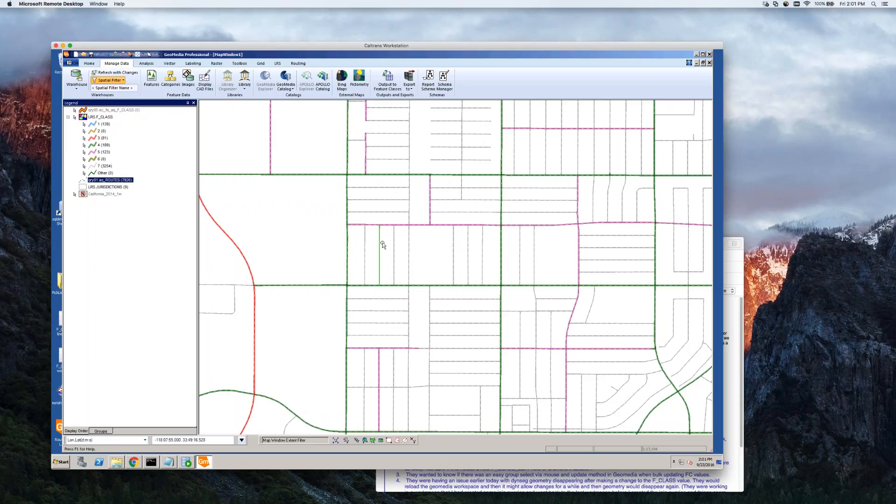
# Try to select the three short vertical class 7 street segments individually and with a fence, then clear the selection.
pyautogui.click(394, 259)
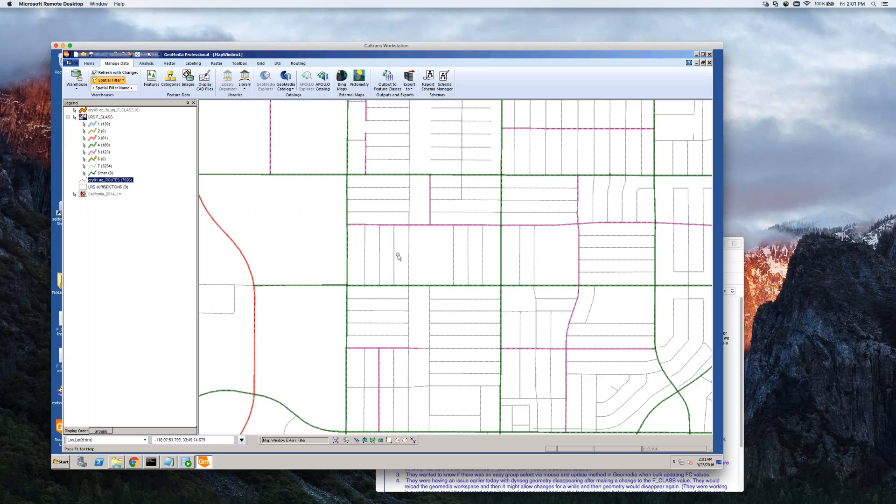
pyautogui.click(394, 250)
pyautogui.click(365, 258)
pyautogui.click(404, 256)
pyautogui.moveTo(354, 219); pyautogui.dragTo(405, 296)
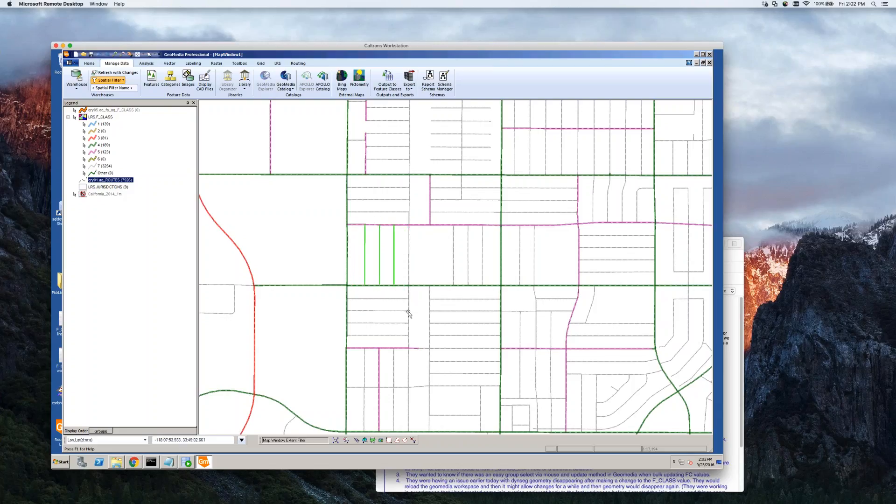
pyautogui.click(375, 294)
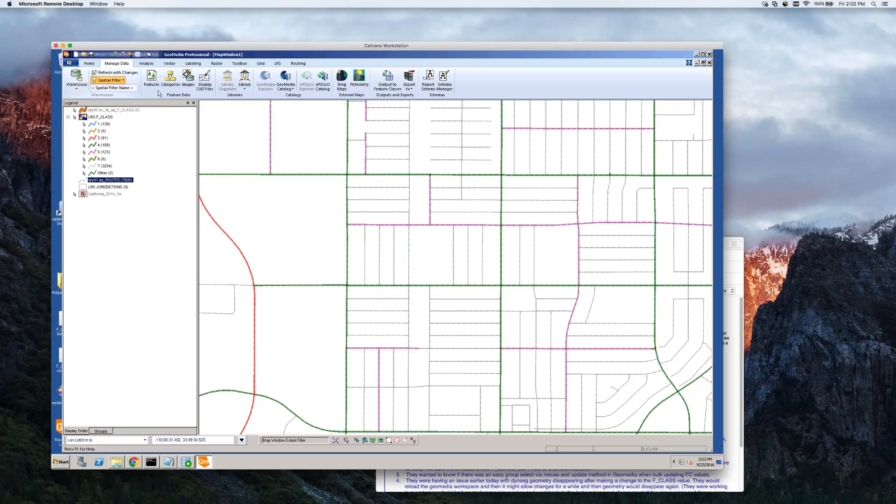
# Select all features of the LRS F_CLASS legend entry using Select by Legend Entry, then clear the selection.
pyautogui.click(157, 56)
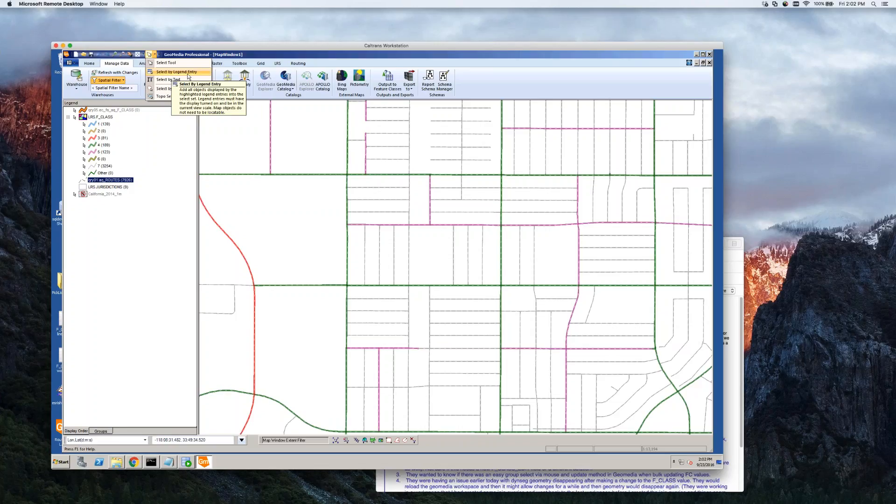
pyautogui.click(108, 119)
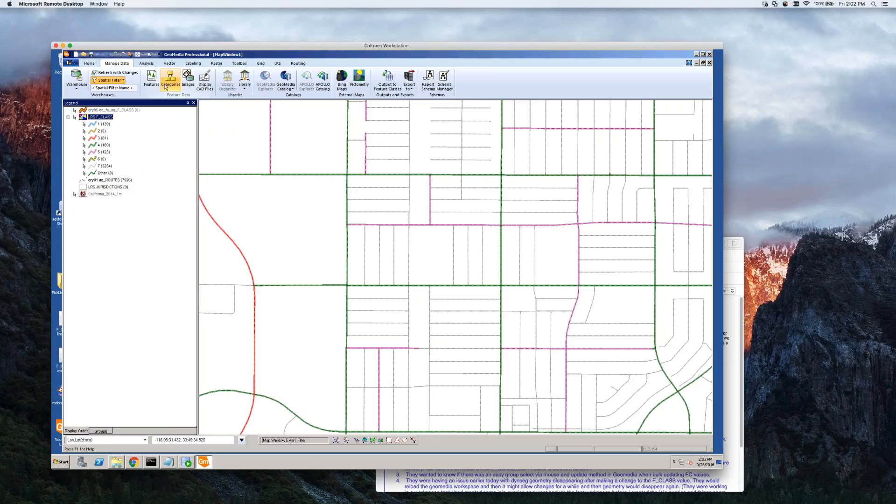
pyautogui.click(156, 56)
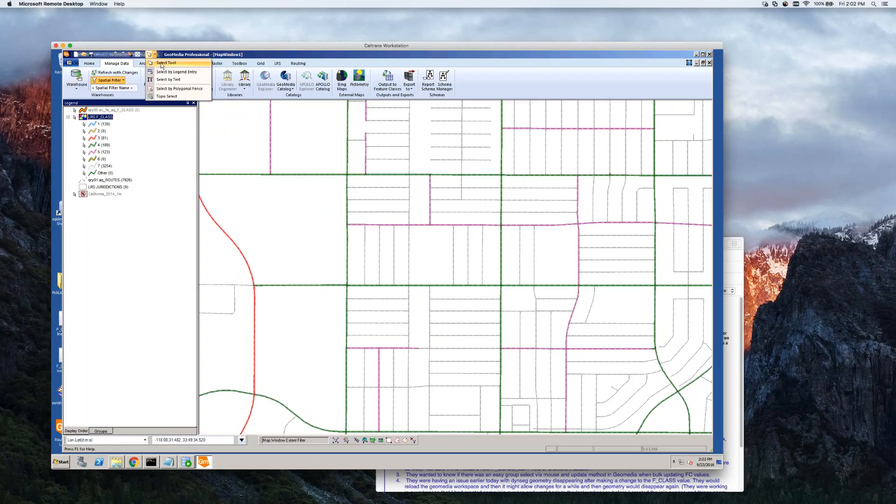
pyautogui.click(185, 72)
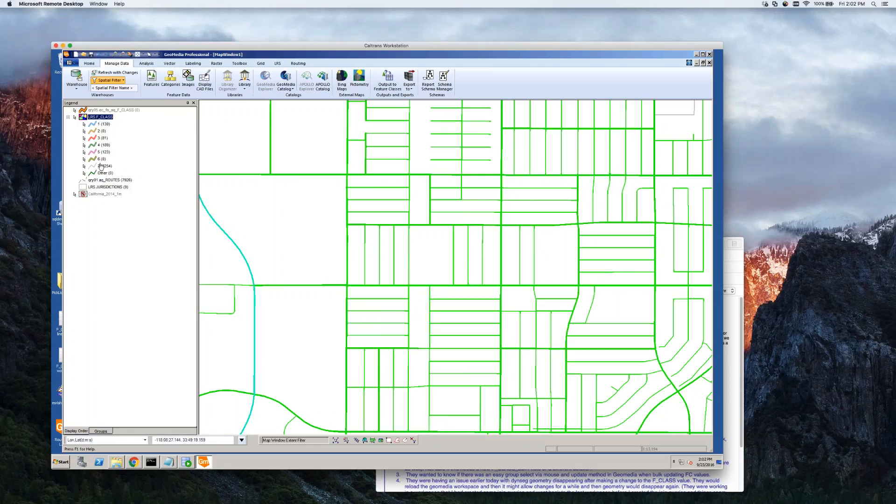
pyautogui.click(294, 218)
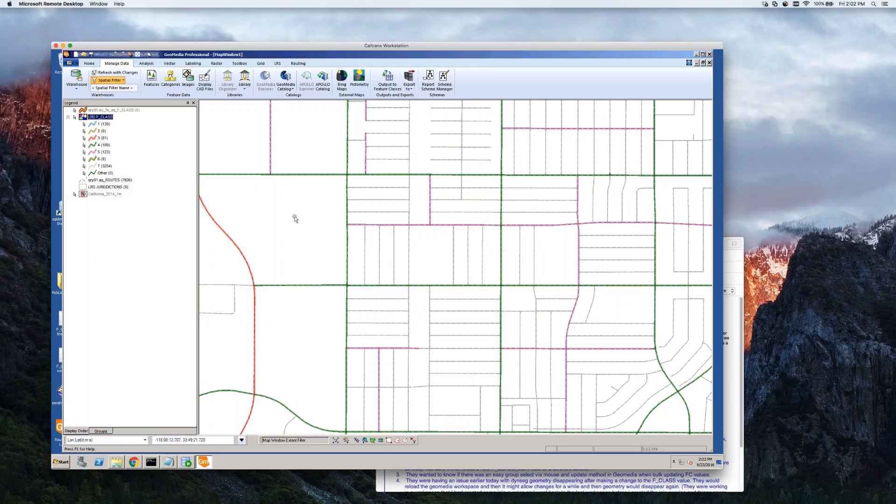
# Select the three adjacent short vertical class 7 street segments in the block together as one set.
pyautogui.click(364, 252)
pyautogui.keyDown('ctrl'); pyautogui.click(379, 252); pyautogui.keyUp('ctrl')
pyautogui.keyDown('ctrl'); pyautogui.click(394, 252); pyautogui.keyUp('ctrl')
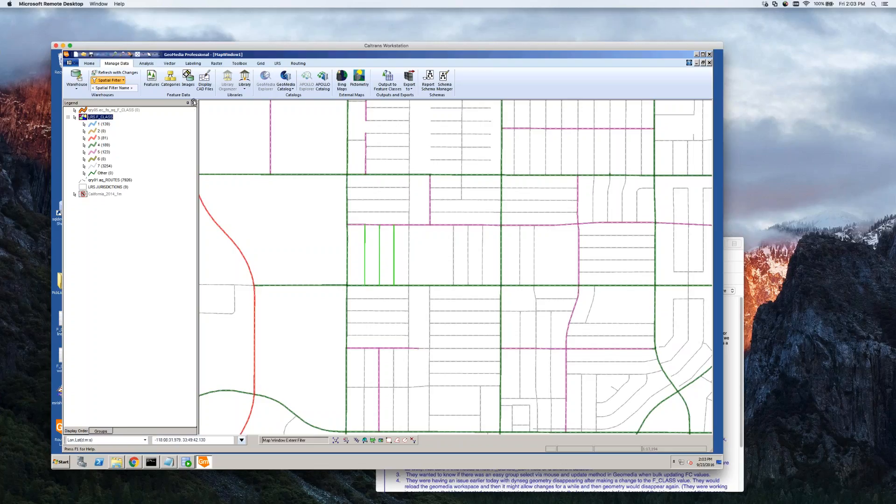
# Start Update Attributes for the selected segments, targeting the LRS F_CLASS feature class within the Select Set.
pyautogui.click(170, 63)
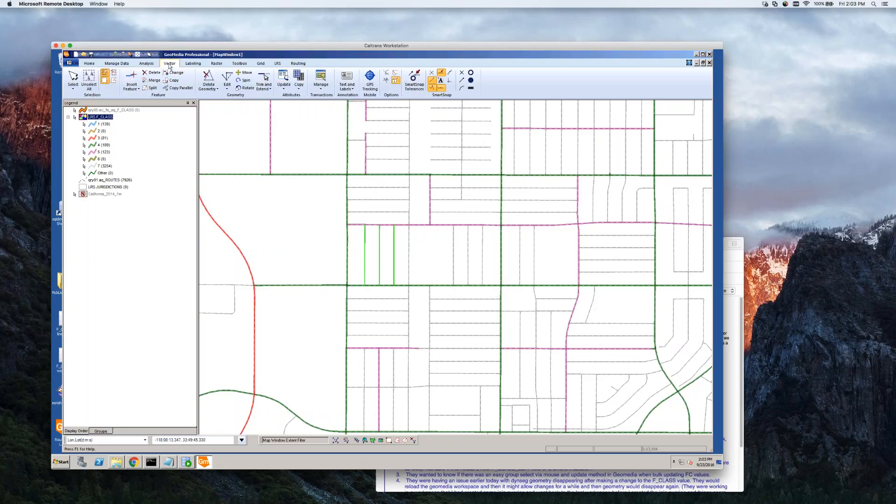
pyautogui.click(284, 87)
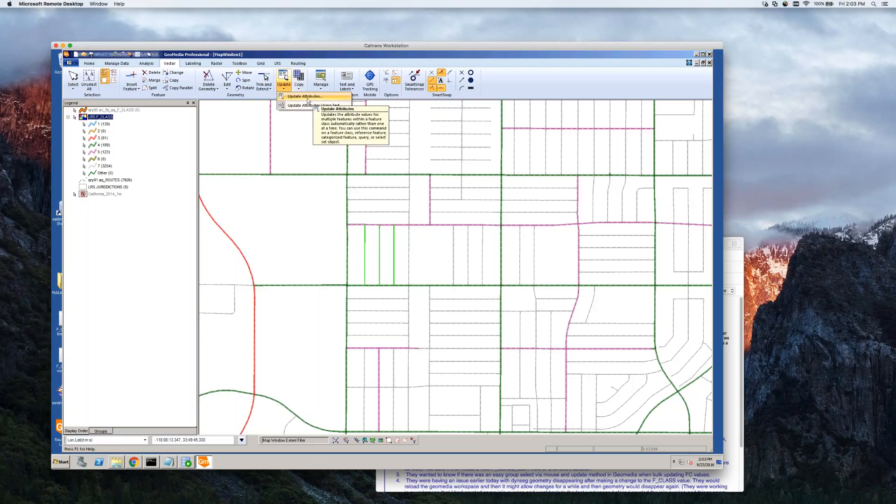
pyautogui.click(305, 96)
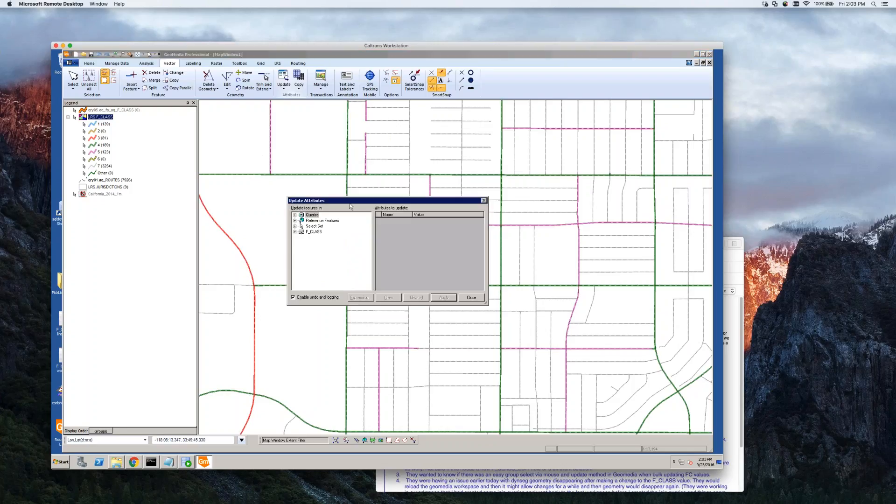
pyautogui.moveTo(351, 204); pyautogui.dragTo(190, 127)
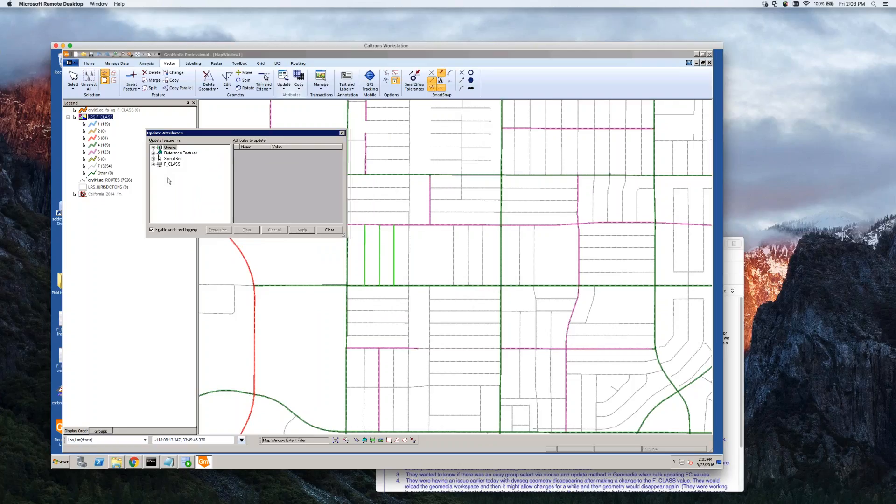
pyautogui.click(154, 147)
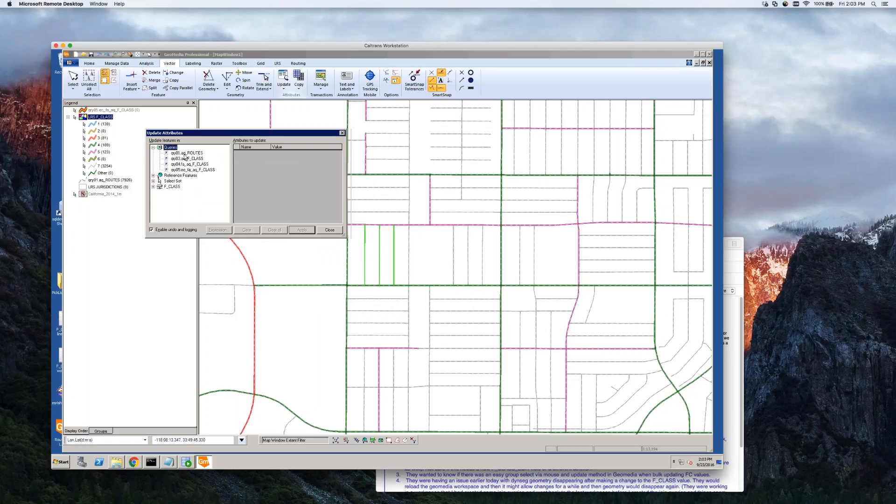
pyautogui.click(152, 147)
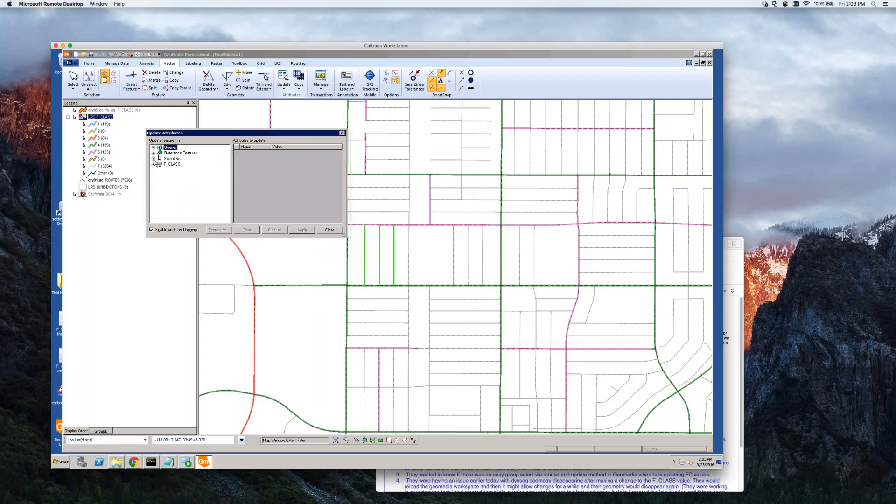
pyautogui.click(152, 163)
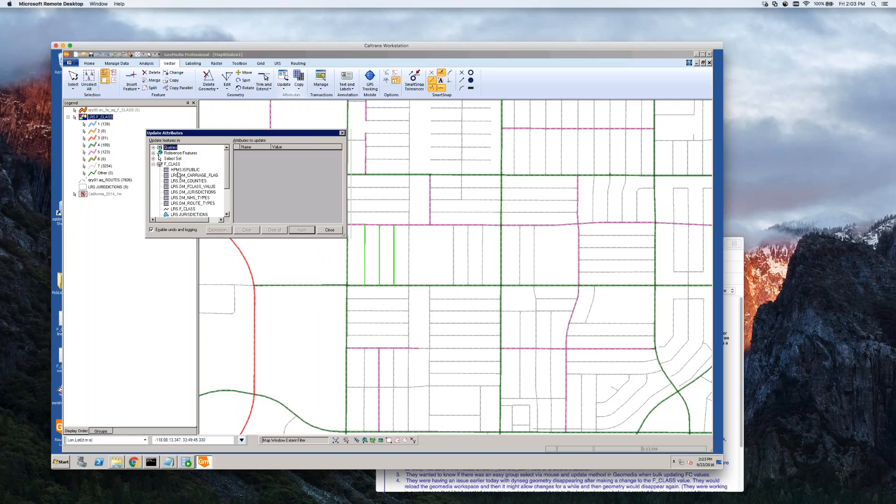
pyautogui.click(153, 164)
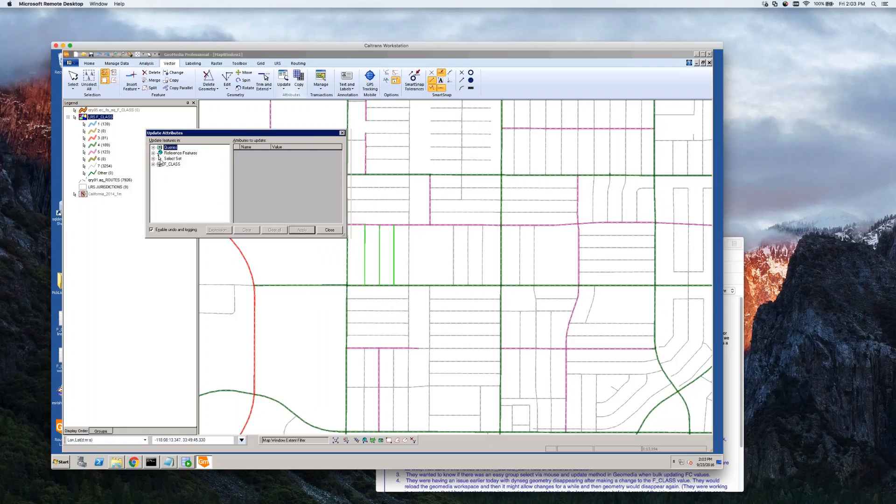
pyautogui.click(153, 159)
pyautogui.click(159, 164)
pyautogui.click(187, 170)
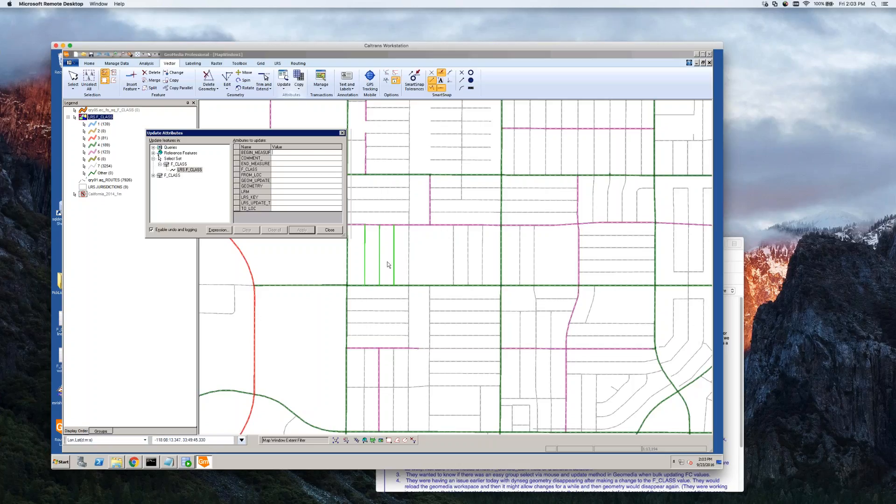
# Set the F_CLASS attribute to 3, apply the update to the three selected segments, and close Update Attributes.
pyautogui.click(277, 170)
pyautogui.click(339, 169)
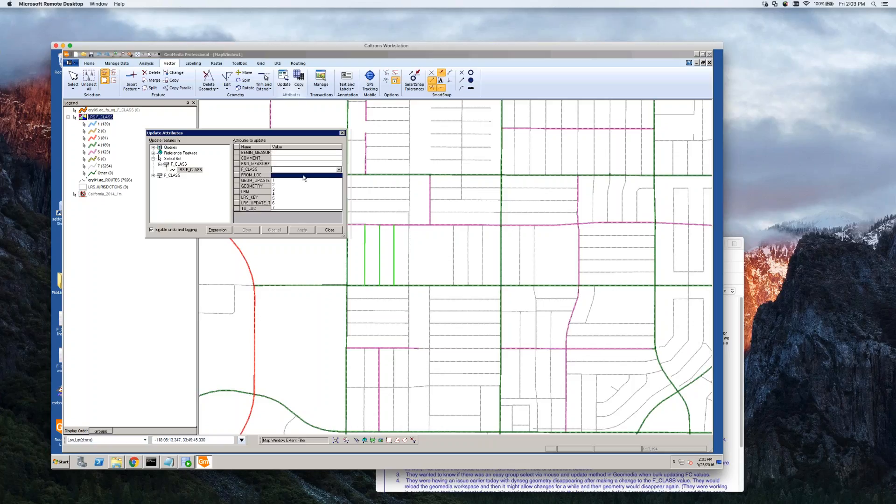
pyautogui.click(280, 192)
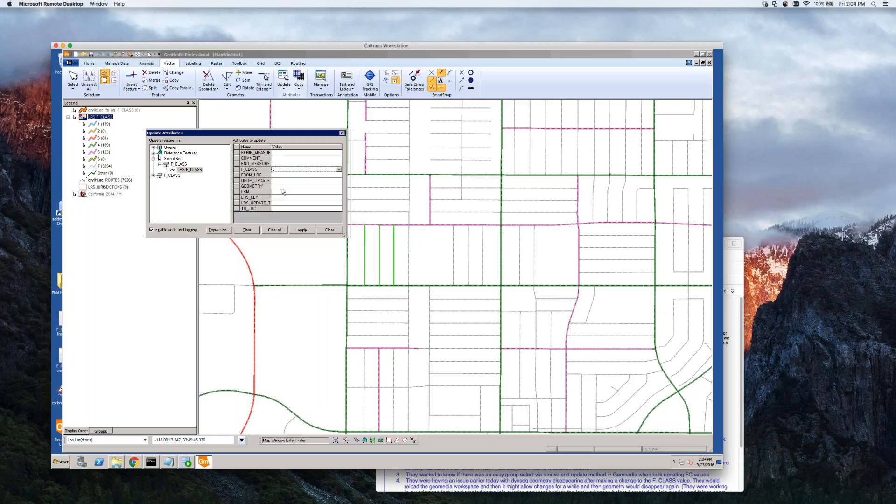
pyautogui.click(288, 163)
pyautogui.moveTo(183, 133); pyautogui.dragTo(200, 151)
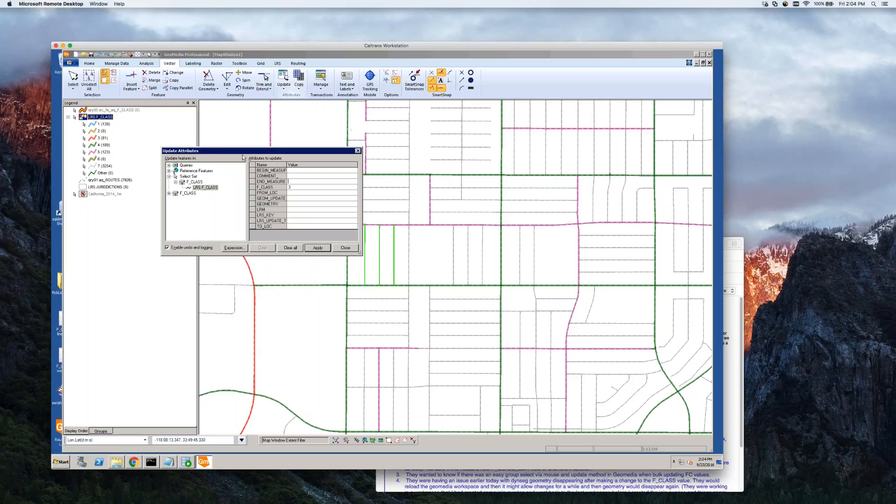
pyautogui.moveTo(246, 153); pyautogui.dragTo(241, 151)
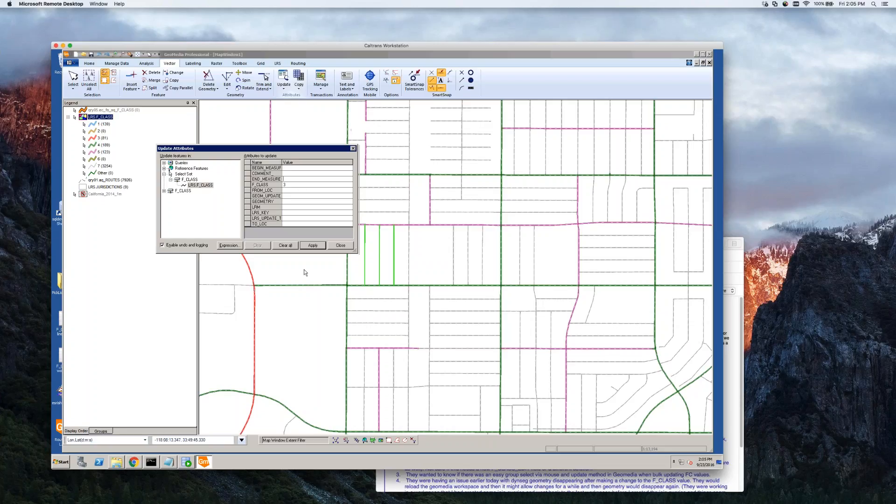
pyautogui.click(301, 186)
pyautogui.click(318, 246)
pyautogui.click(317, 247)
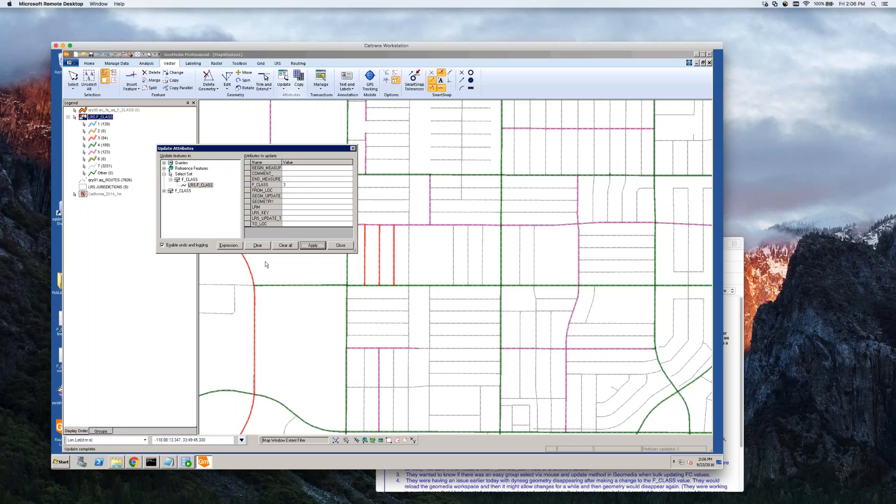
pyautogui.click(347, 245)
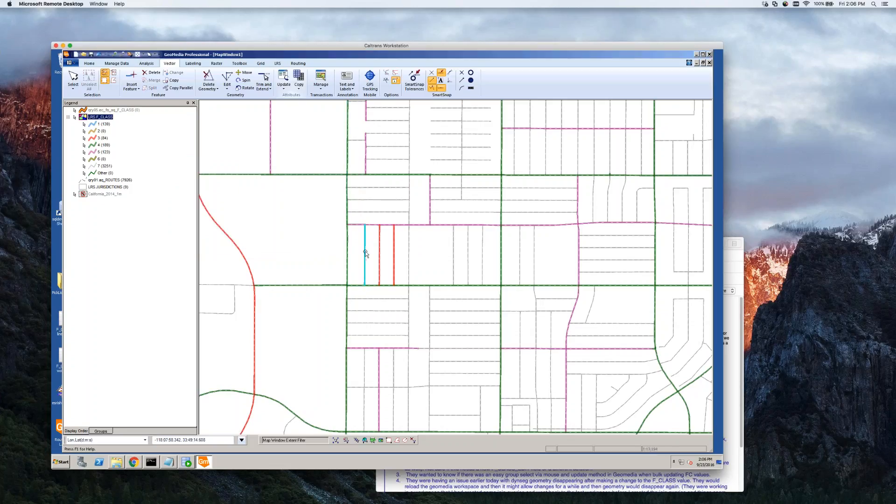
# Set F_CLASS to 7 in the properties of the westernmost of the three red street segments.
pyautogui.click(362, 272)
pyautogui.click(353, 270)
pyautogui.click(365, 254)
pyautogui.doubleClick(365, 254)
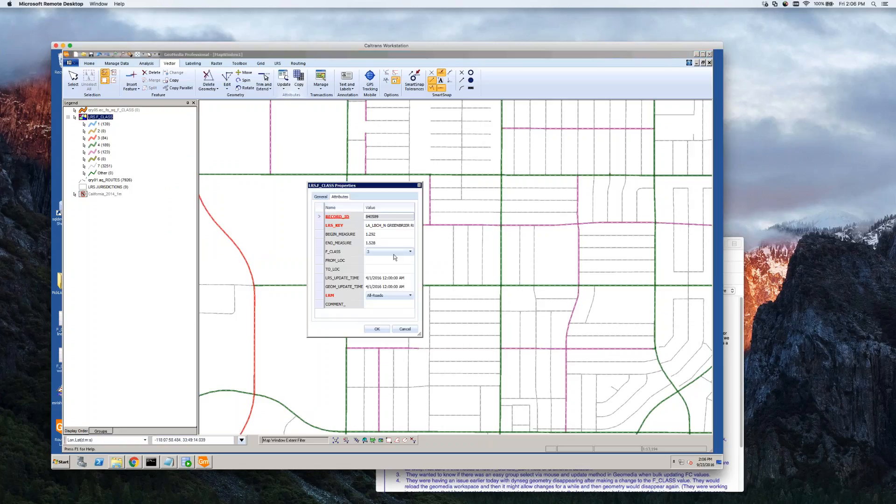
pyautogui.moveTo(364, 186); pyautogui.dragTo(242, 152)
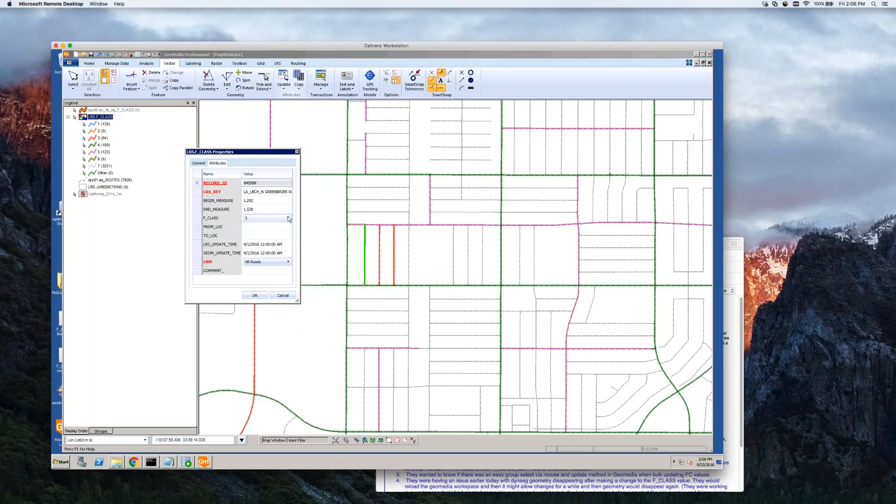
pyautogui.click(287, 218)
pyautogui.click(252, 271)
pyautogui.click(255, 295)
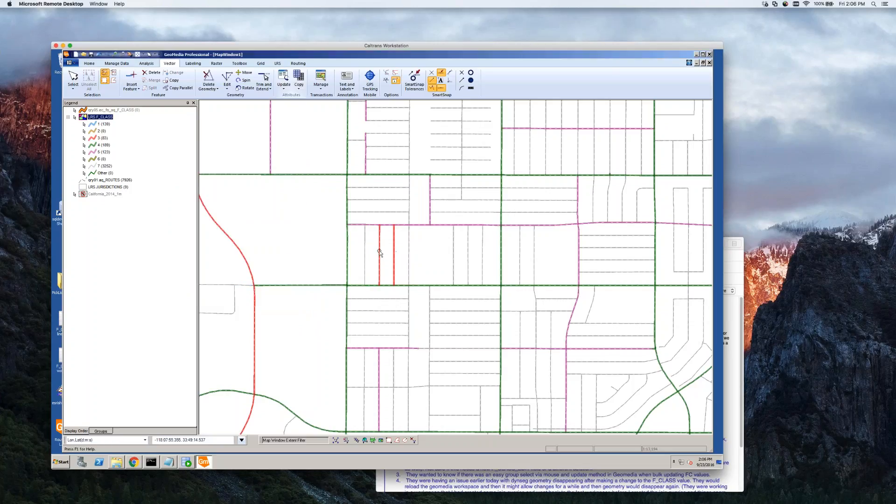
# Set F_CLASS to 7 for the middle street segment through its feature properties.
pyautogui.doubleClick(380, 255)
pyautogui.click(267, 217)
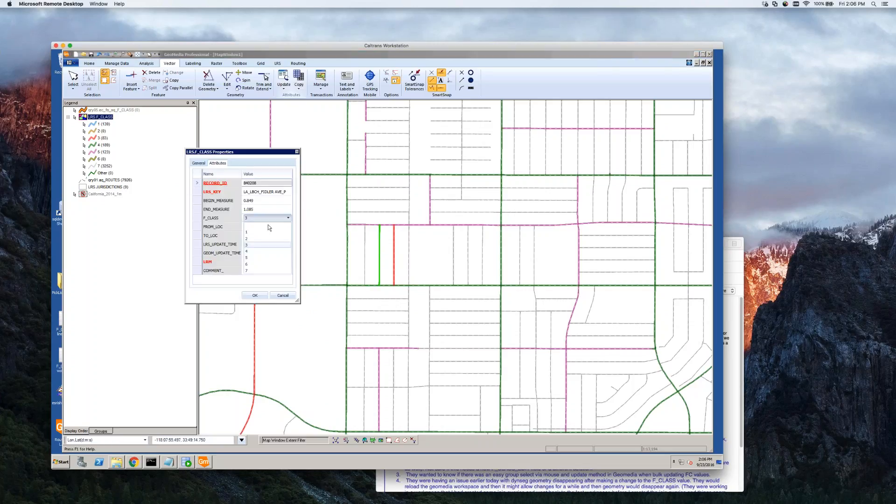
pyautogui.click(252, 271)
pyautogui.click(257, 295)
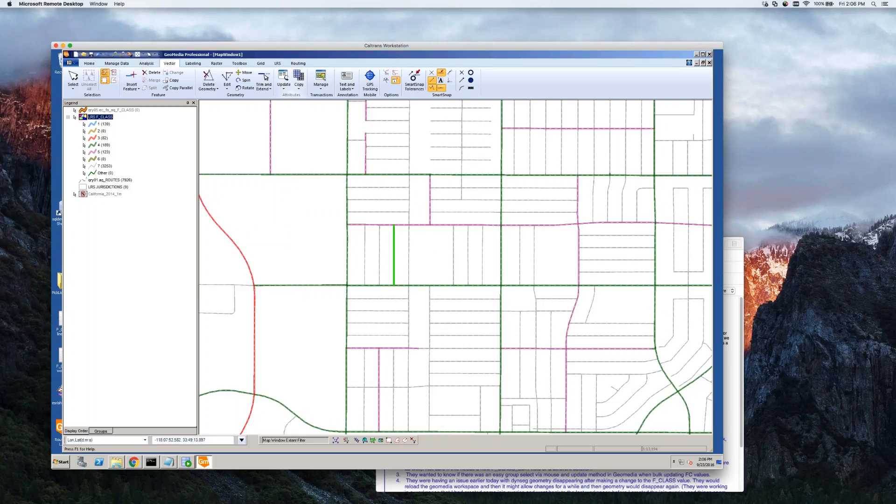
# Set F_CLASS to 7 for the easternmost street segment, the last of the three still at class 3.
pyautogui.doubleClick(393, 255)
pyautogui.click(267, 218)
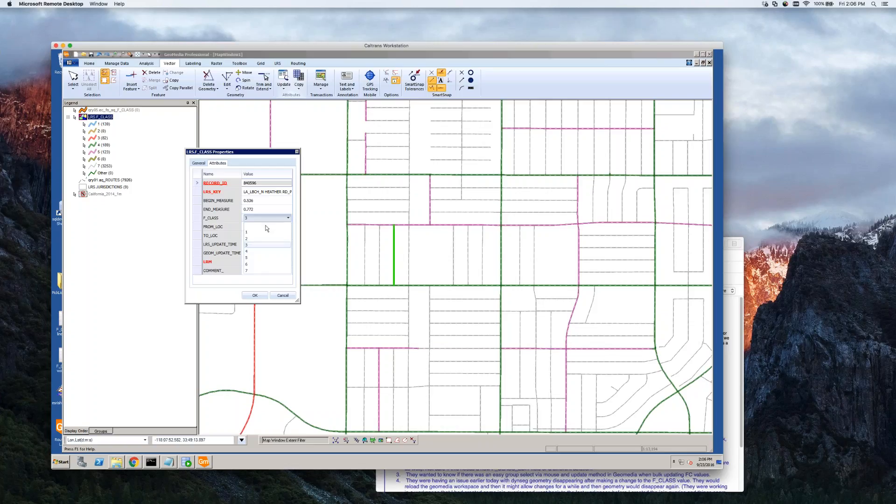
pyautogui.click(248, 270)
pyautogui.click(256, 295)
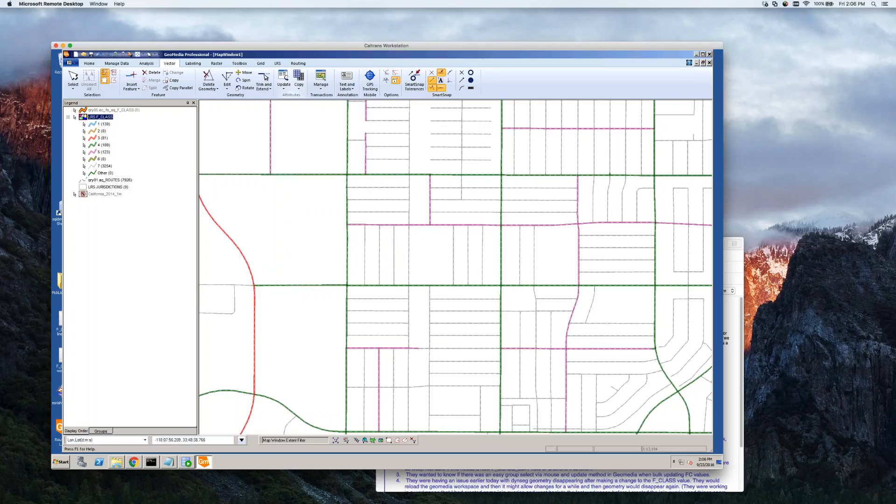